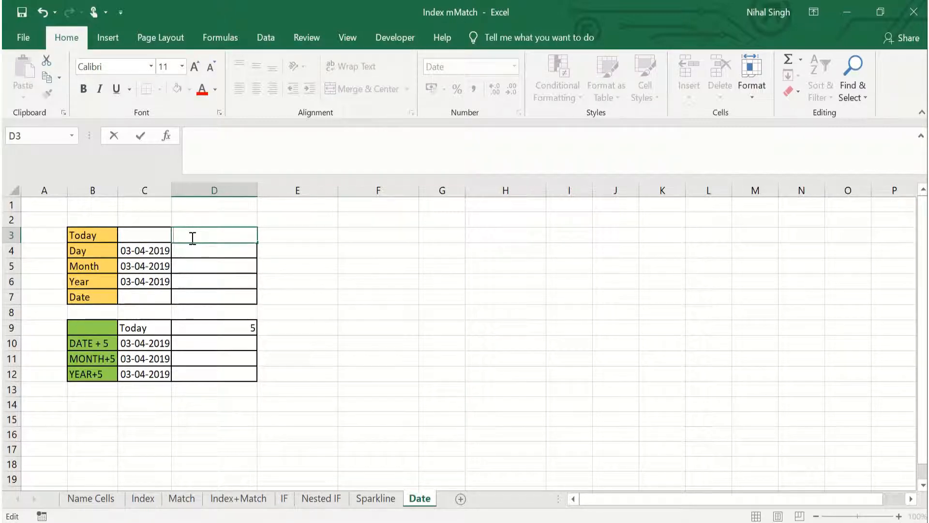
- Enter the formula =TODAY() in cell D3 of the Today row
{"action": "type", "text": "=to"}
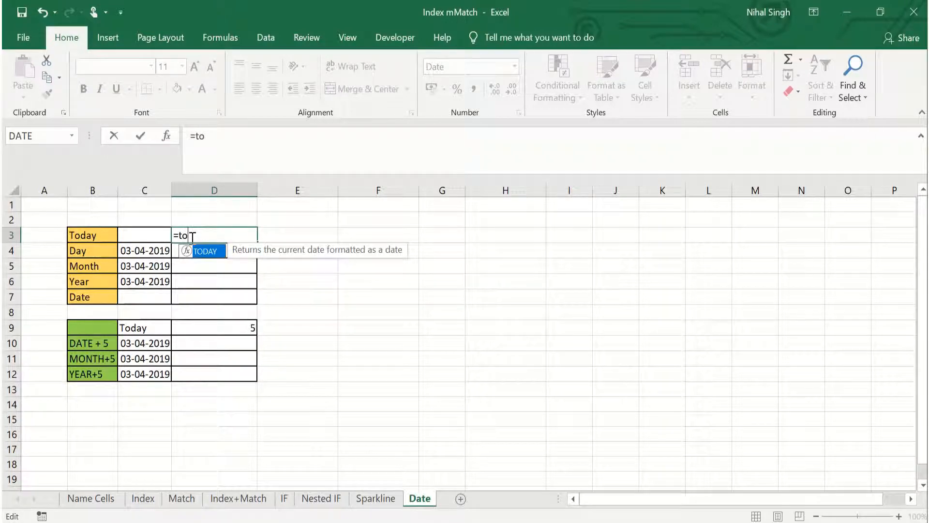
{"action": "type", "text": "day()"}
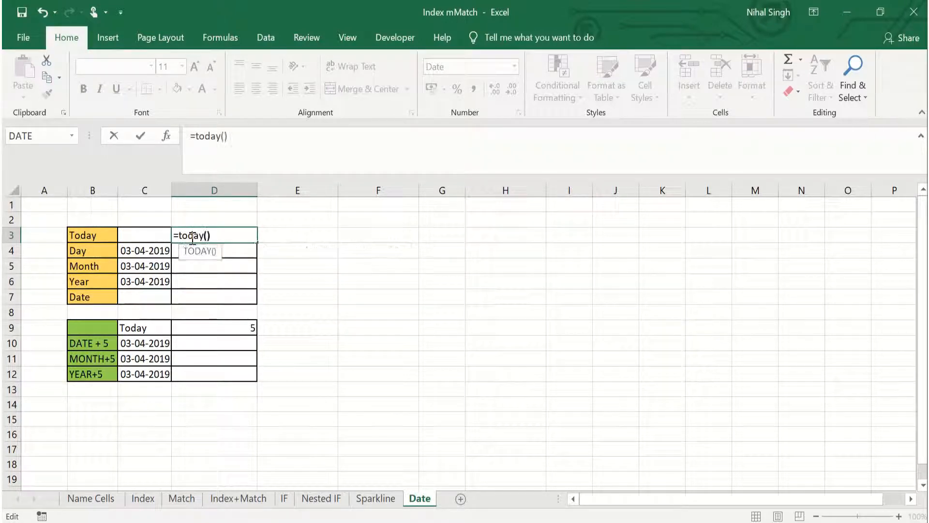
{"action": "key", "text": "Return"}
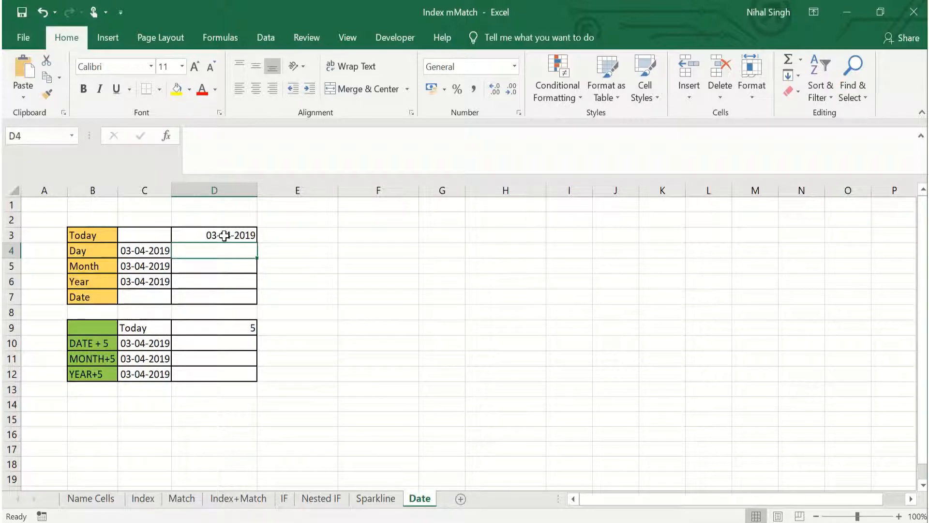
- Label cell E3 as "now" and enter the formula =NOW() in cell F3
{"action": "left_click", "coordinate": [286, 236]}
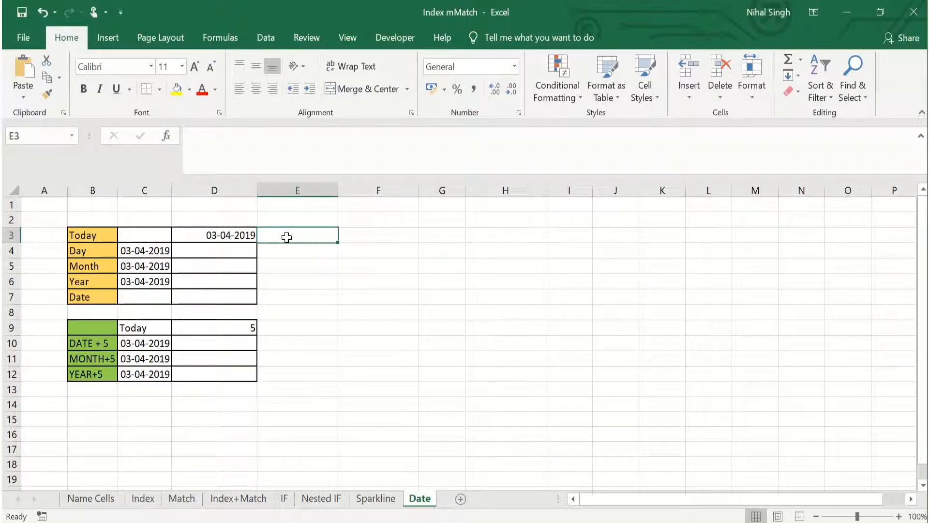
{"action": "type", "text": "now"}
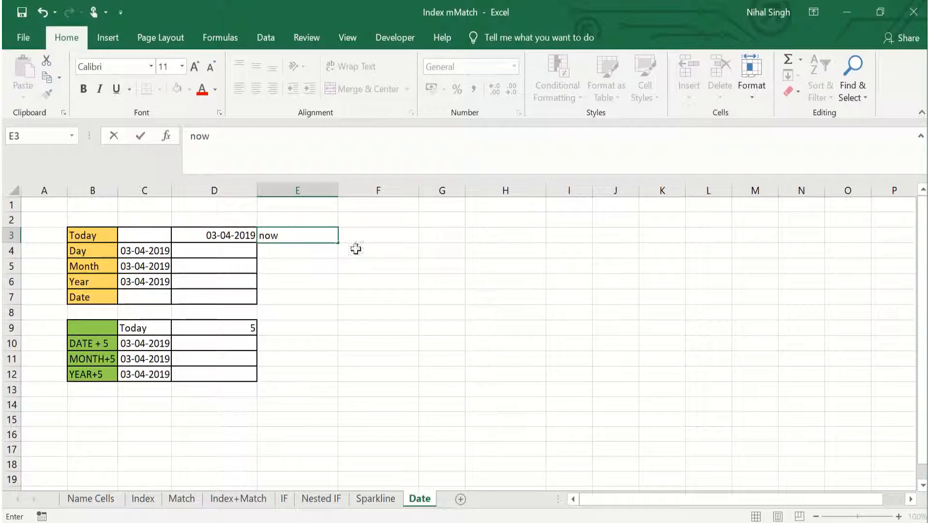
{"action": "left_click", "coordinate": [354, 233]}
{"action": "type", "text": "="}
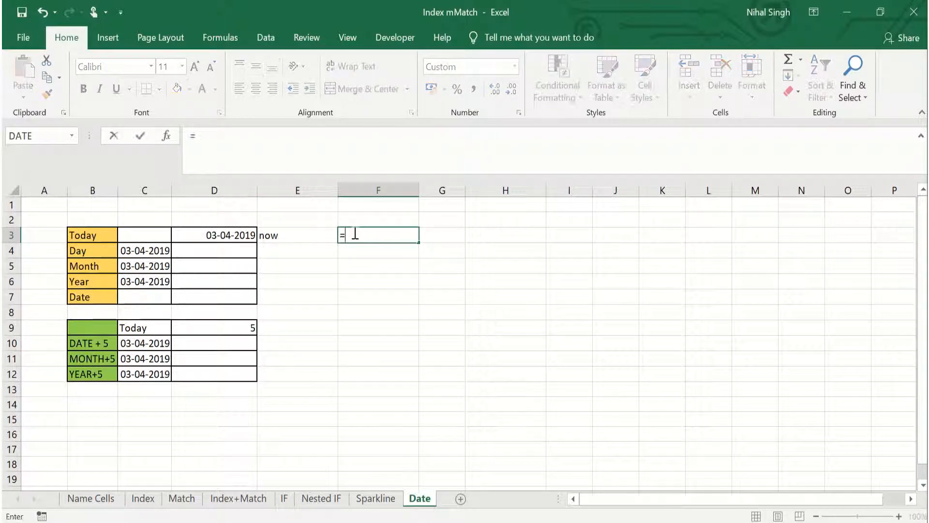
{"action": "type", "text": "now()"}
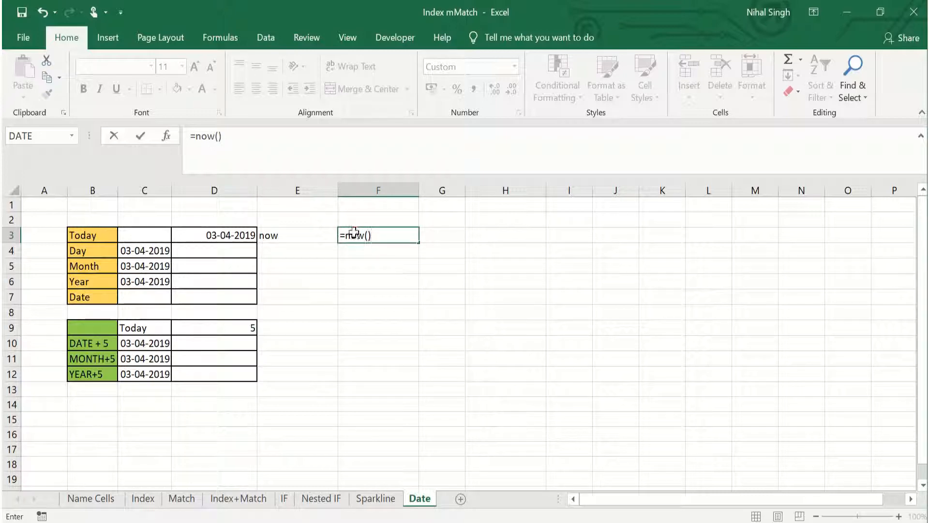
{"action": "key", "text": "Return"}
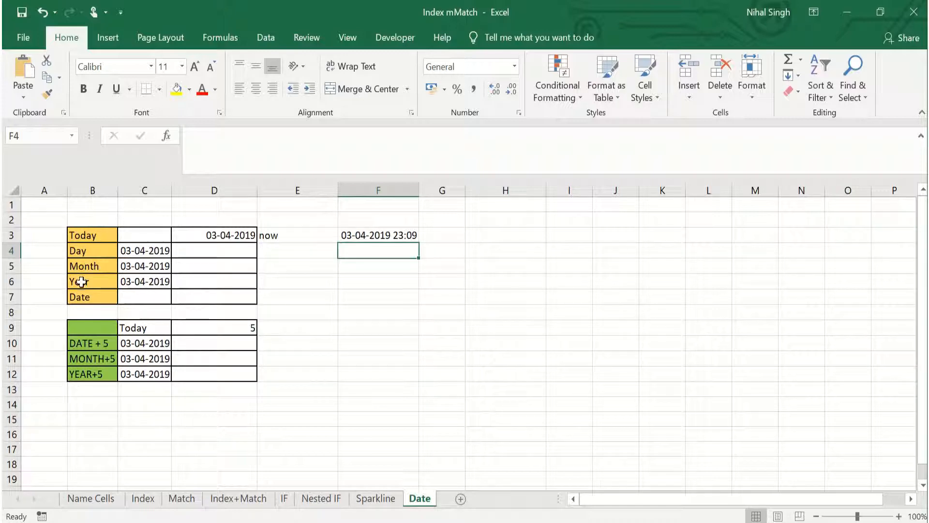
- Extract the day from the date in C4 by entering =DAY(C4) in cell D4
{"action": "left_click", "coordinate": [191, 248]}
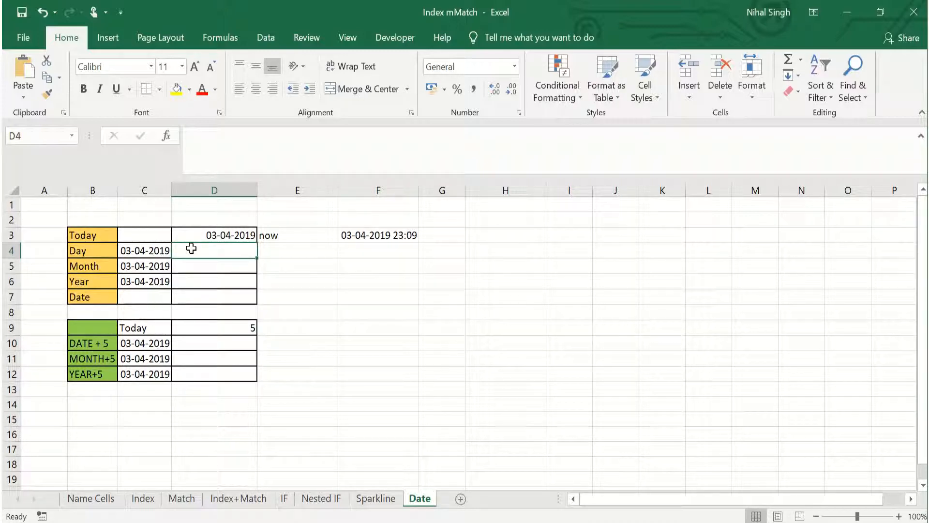
{"action": "type", "text": "="}
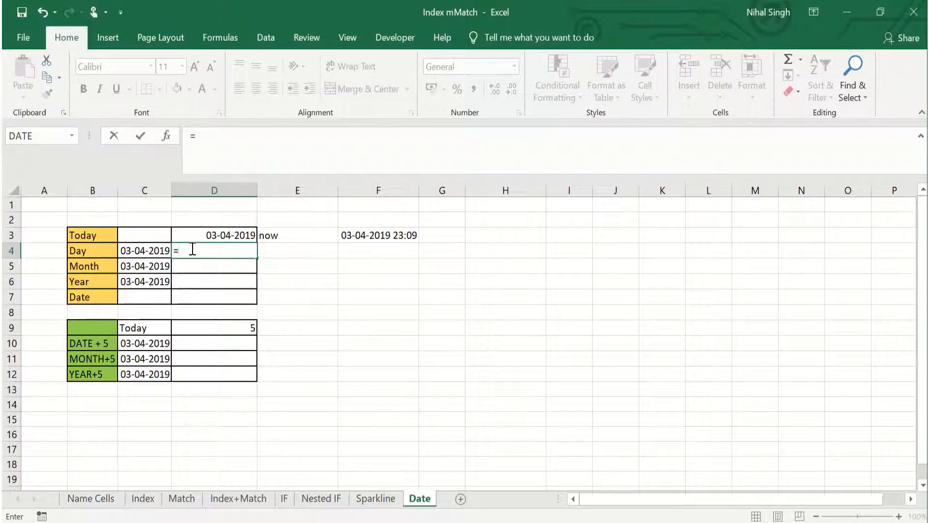
{"action": "type", "text": "DAY("}
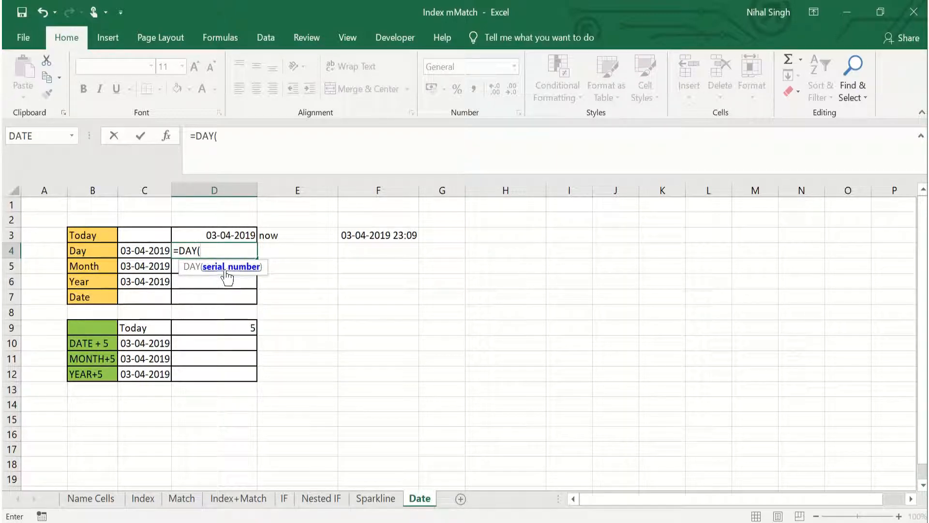
{"action": "left_click", "coordinate": [136, 251]}
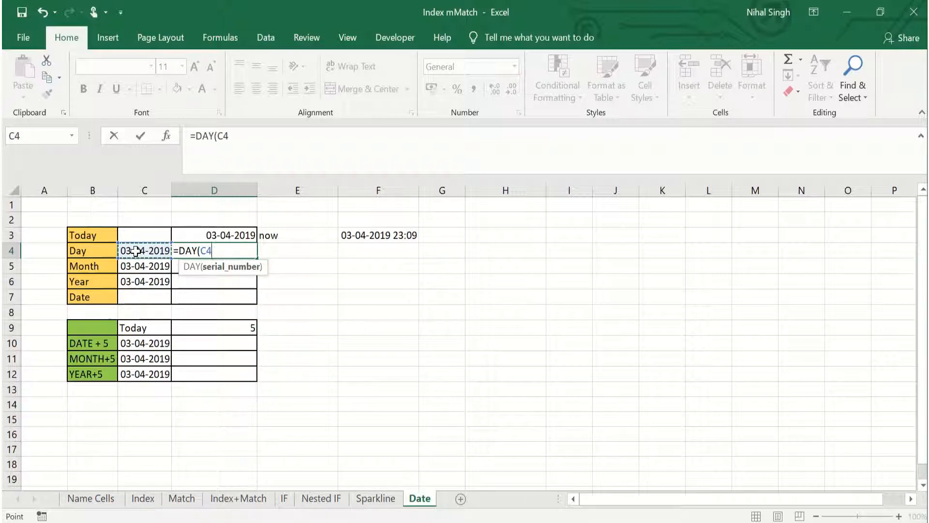
{"action": "type", "text": ")"}
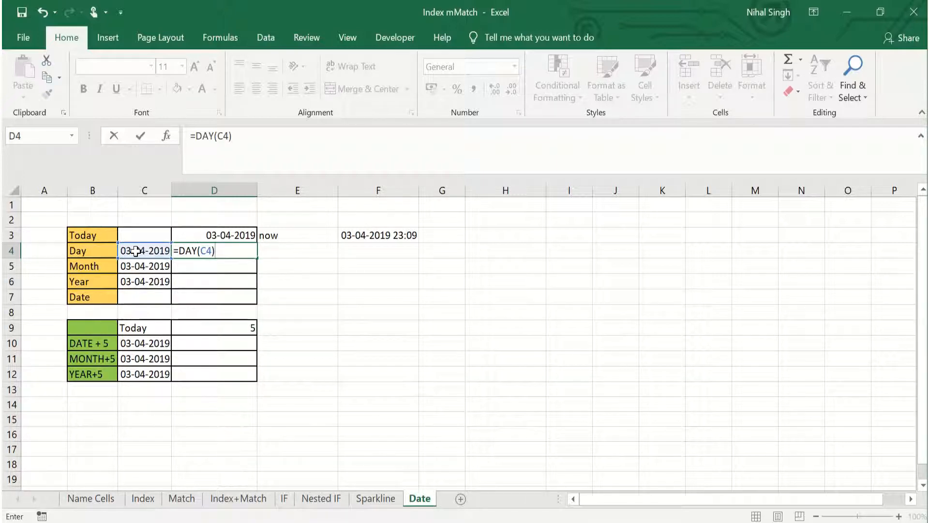
{"action": "key", "text": "Return"}
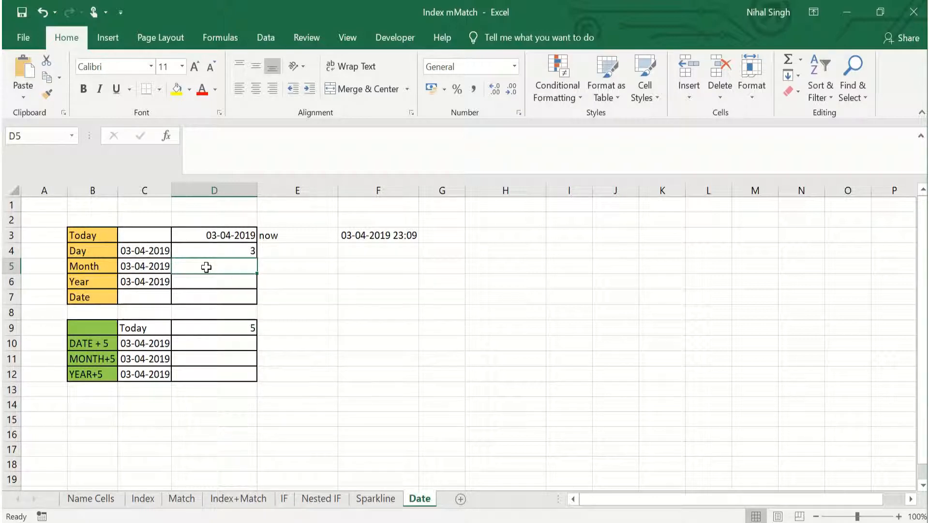
- Extract the month from the date in C5 by entering =MONTH(C5) in cell D5
{"action": "type", "text": "="}
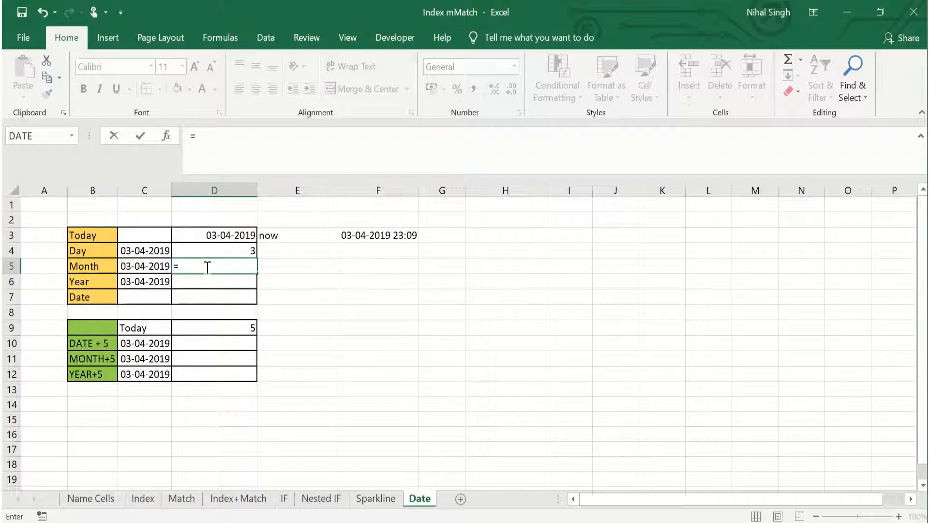
{"action": "type", "text": "MONT"}
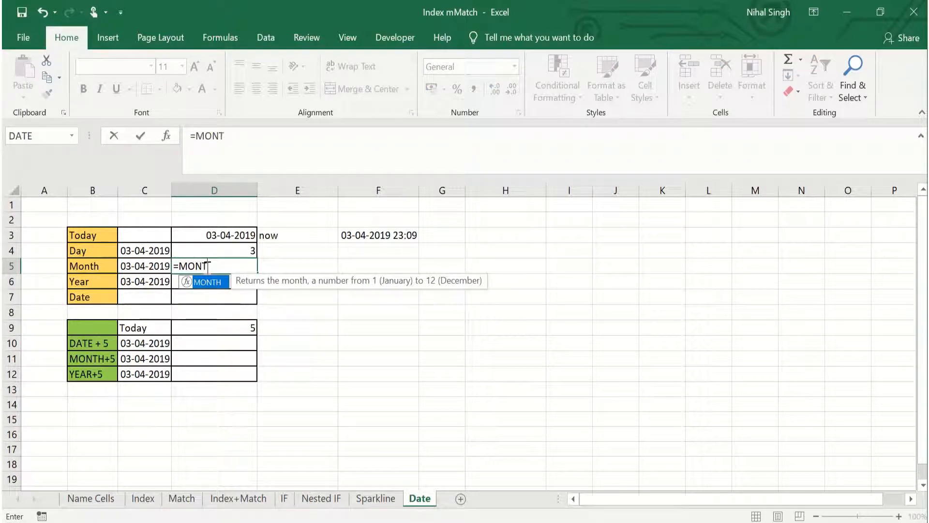
{"action": "type", "text": "H("}
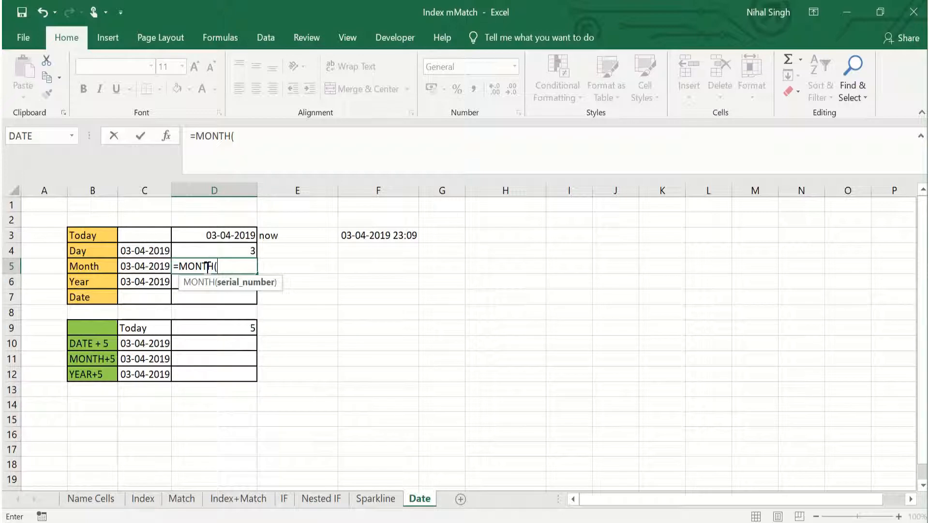
{"action": "left_click", "coordinate": [132, 266]}
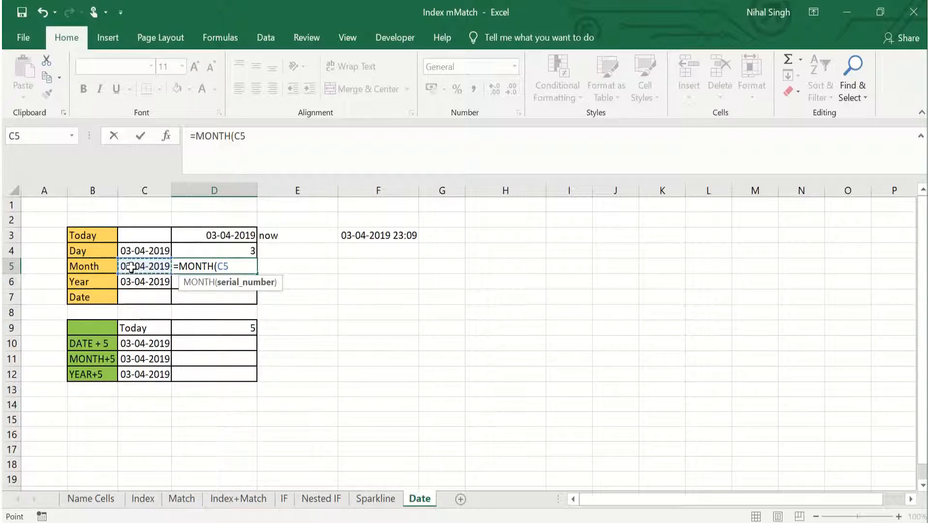
{"action": "type", "text": ")"}
{"action": "key", "text": "Return"}
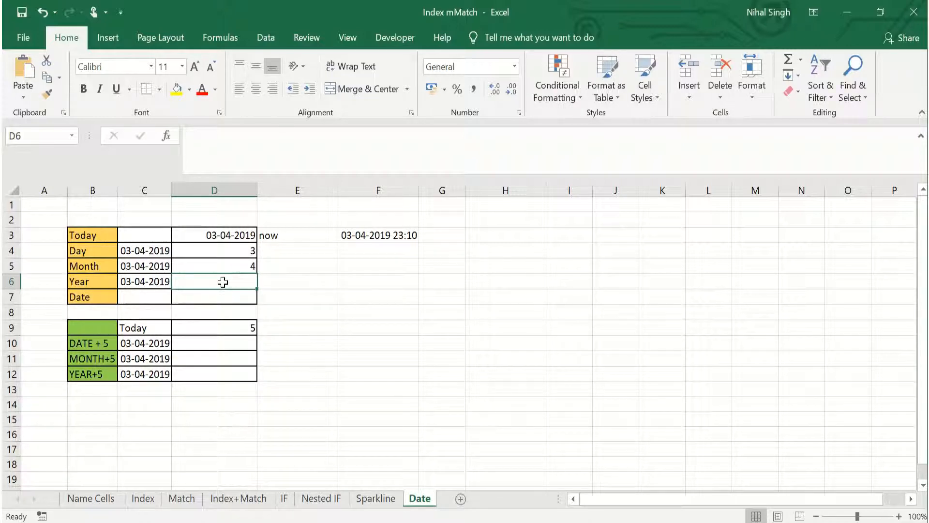
- Extract the year from the date in C6 by entering =YEAR(C6) in cell D6
{"action": "type", "text": "=Y"}
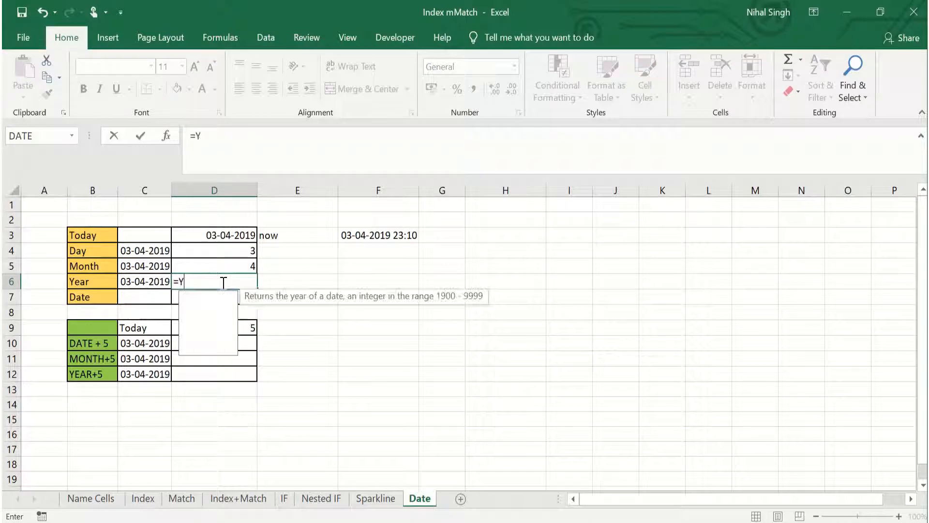
{"action": "type", "text": "EAR("}
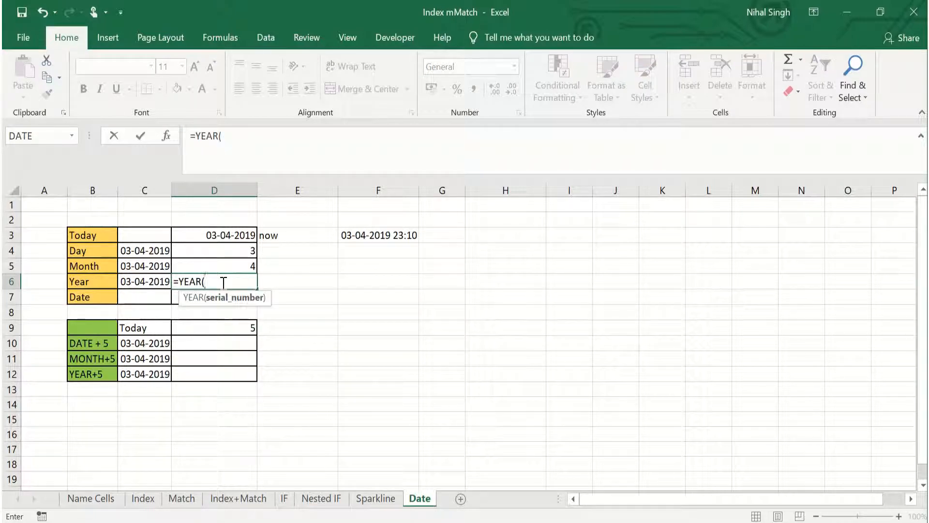
{"action": "left_click", "coordinate": [143, 281]}
{"action": "type", "text": ")"}
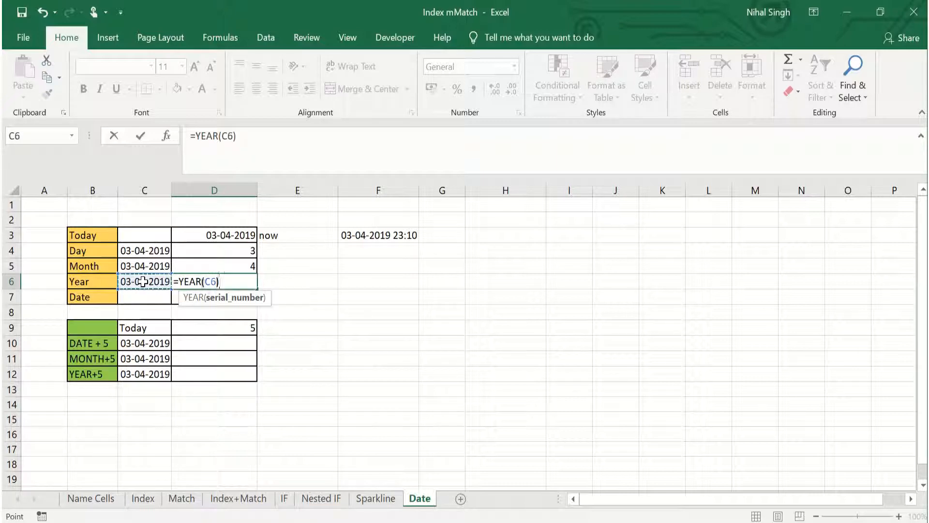
{"action": "key", "text": "Return"}
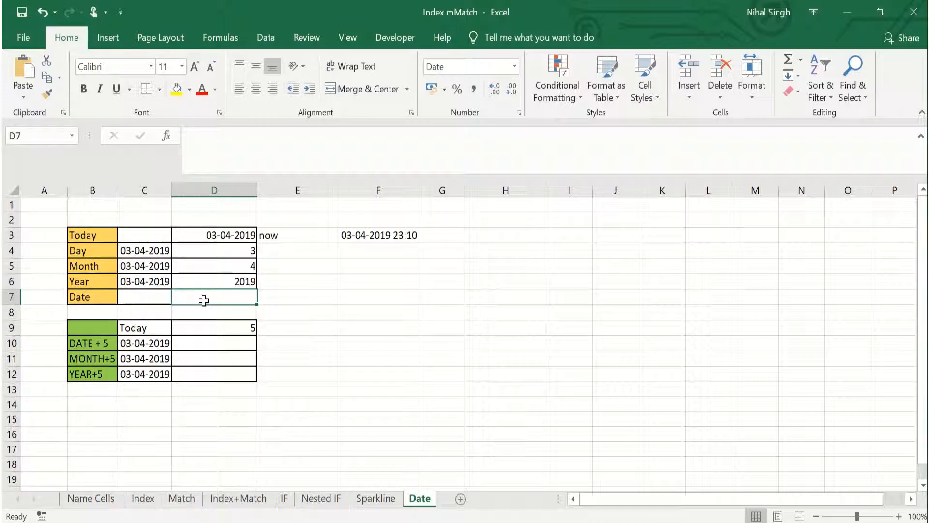
- Build a full date in cell D7 from the year, month and day results with =DATE(D6,D5,D4)
{"action": "type", "text": "=DAY"}
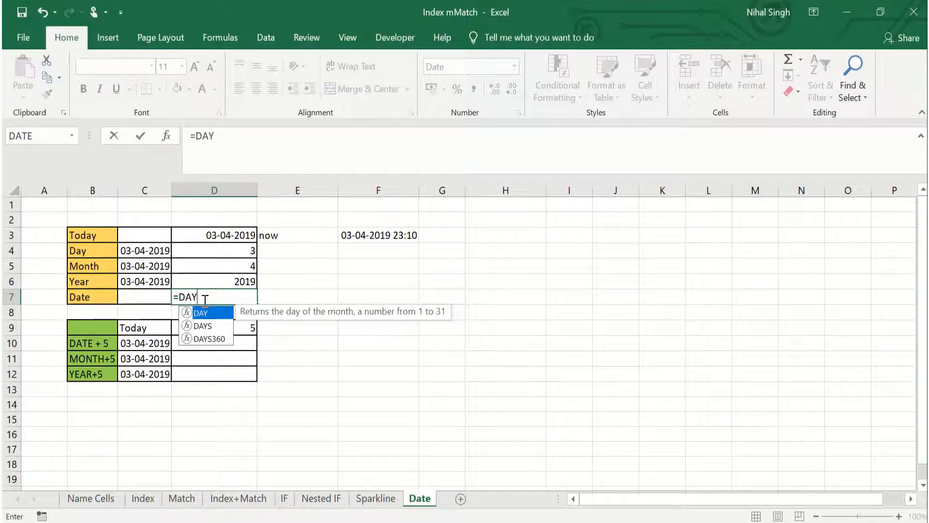
{"action": "key", "text": "BackSpace"}
{"action": "type", "text": "TE("}
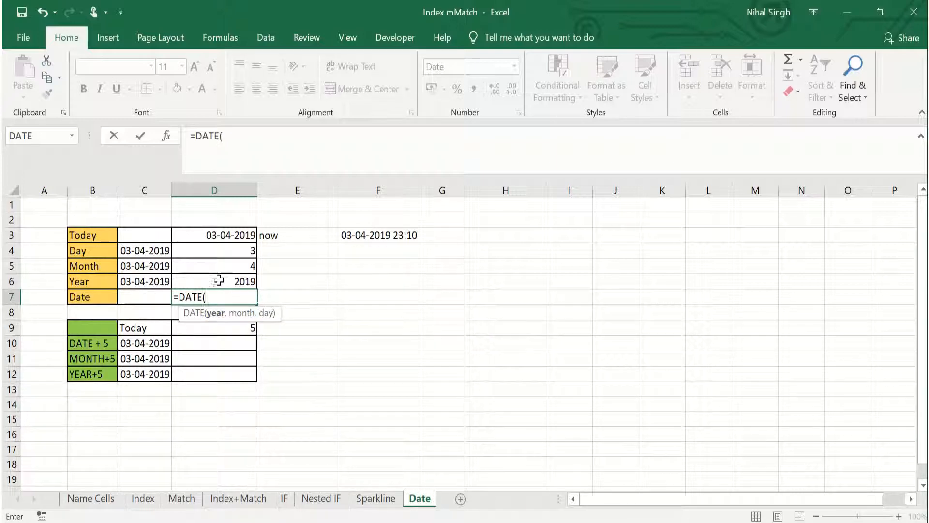
{"action": "left_click", "coordinate": [219, 280]}
{"action": "type", "text": ","}
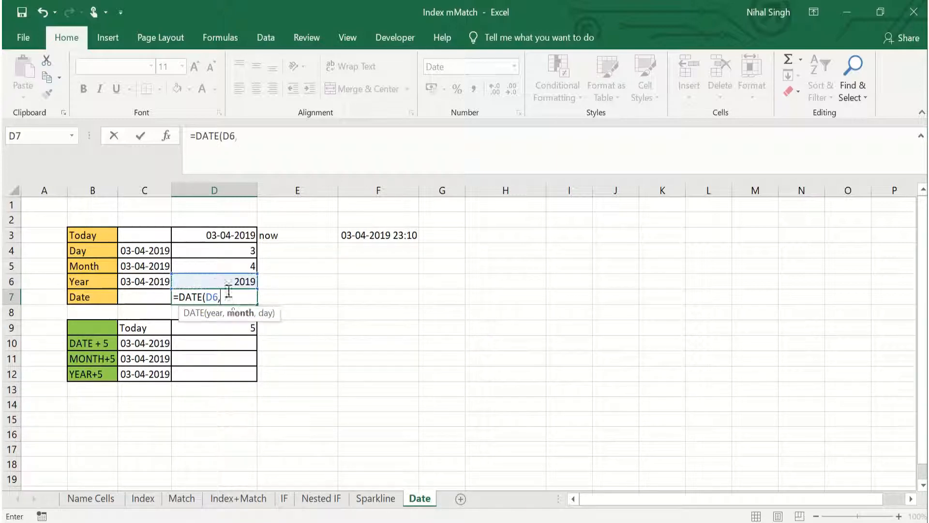
{"action": "left_click", "coordinate": [230, 266]}
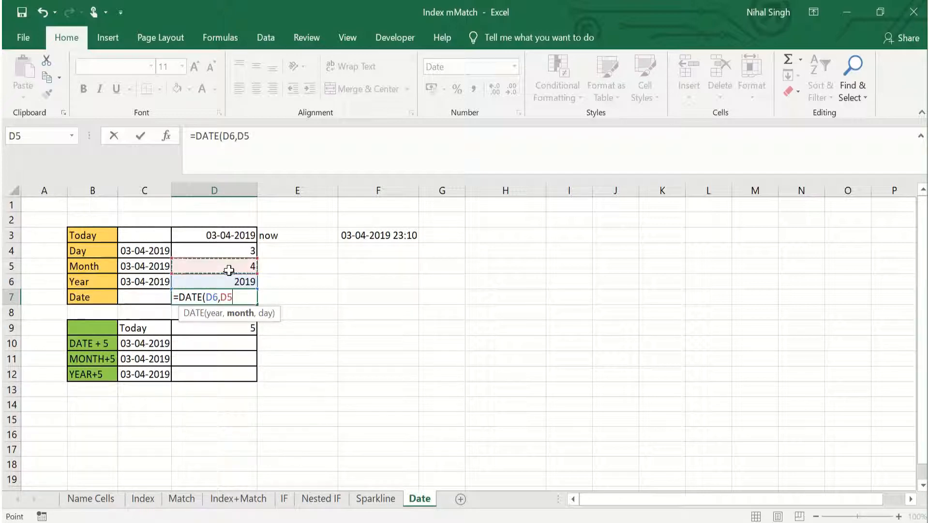
{"action": "type", "text": ","}
{"action": "left_click", "coordinate": [242, 250]}
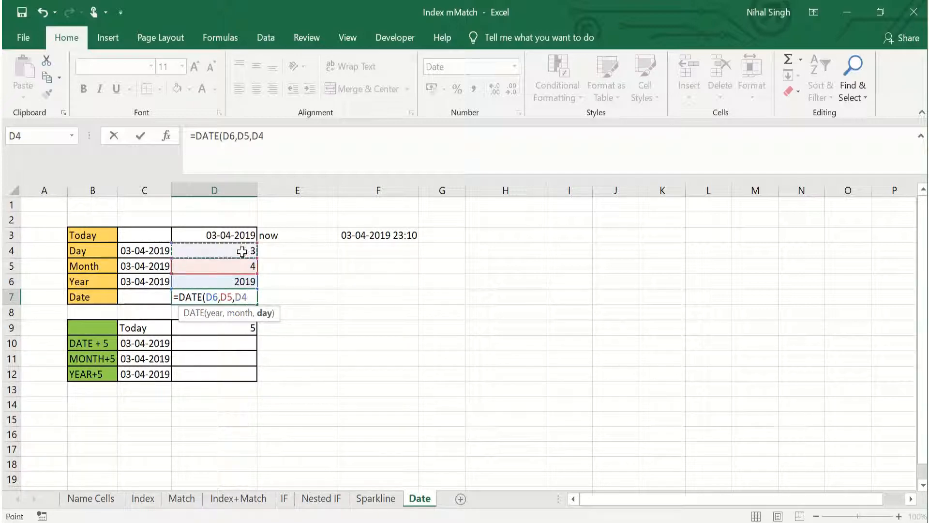
{"action": "type", "text": ")"}
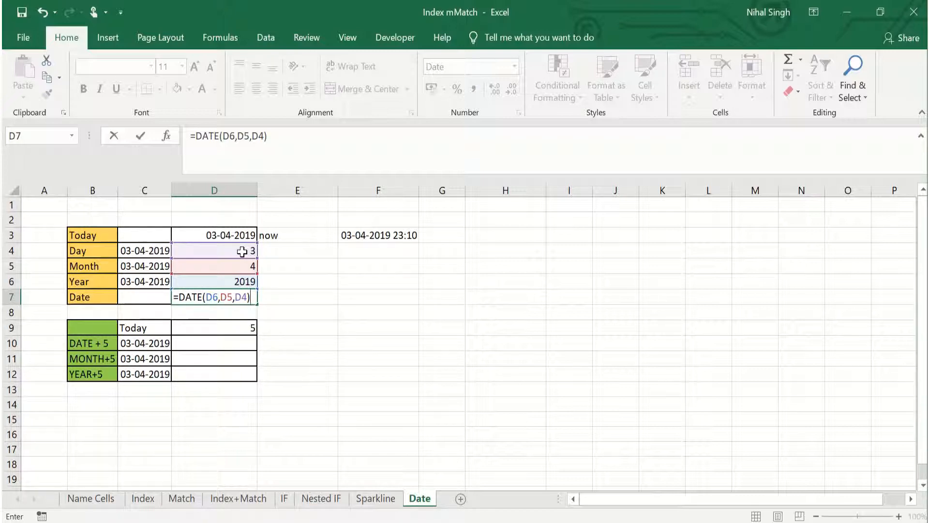
{"action": "key", "text": "Return"}
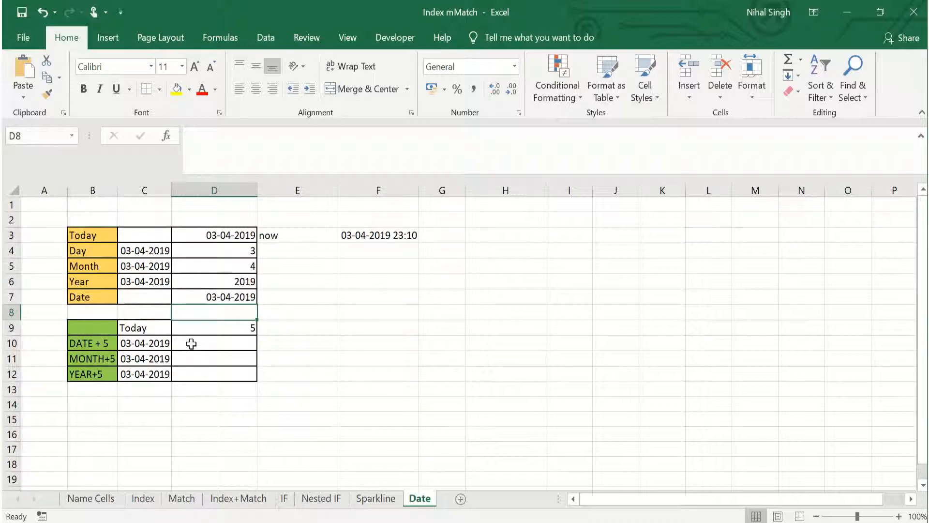
- Add five days to the date in the DATE + 5 row by entering =C10+D9 in cell D10
{"action": "left_click", "coordinate": [207, 344]}
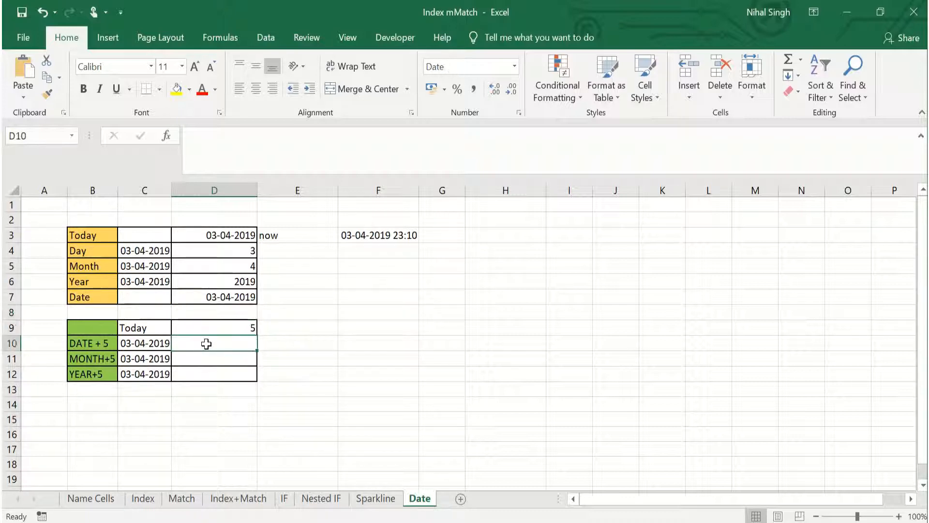
{"action": "type", "text": "="}
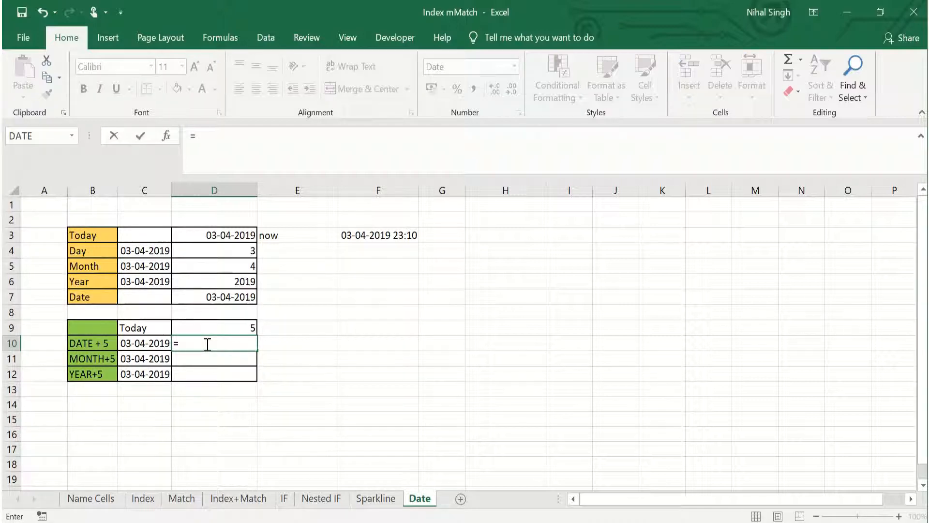
{"action": "left_click", "coordinate": [138, 346]}
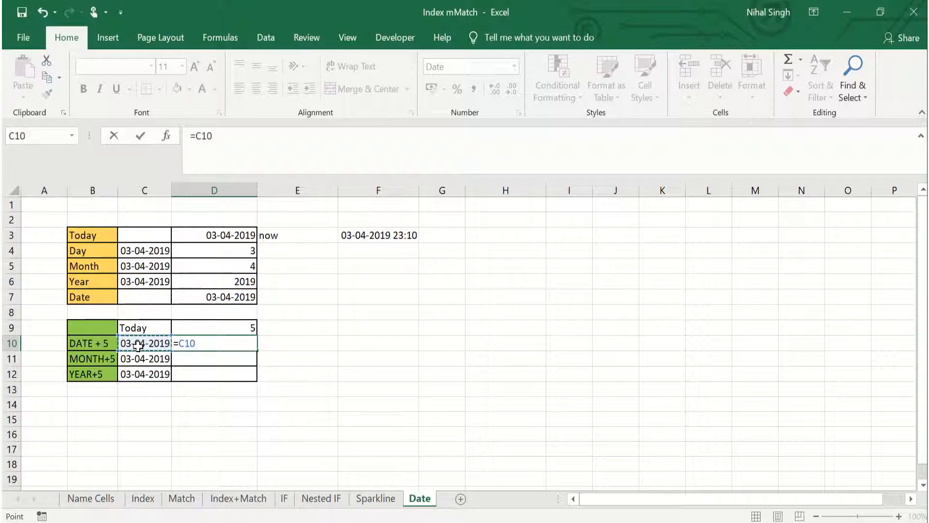
{"action": "type", "text": "+"}
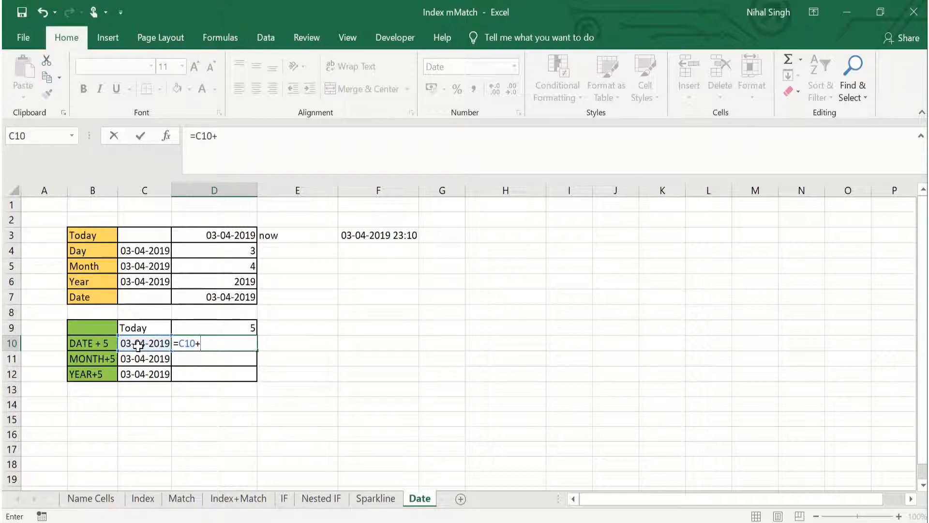
{"action": "left_click", "coordinate": [215, 325]}
{"action": "key", "text": "Return"}
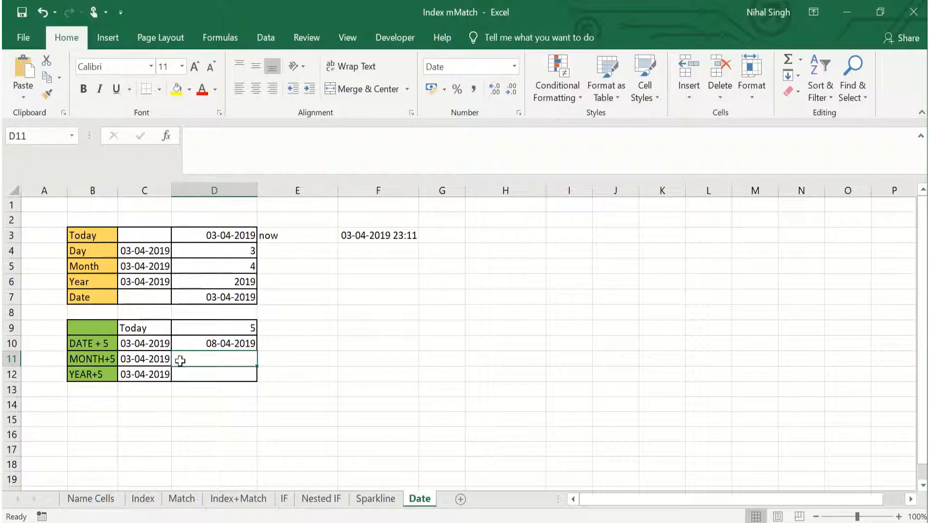
- Add five months to the date in the MONTH+5 row by entering =EDATE(C11,D9) in cell D11
{"action": "type", "text": "="}
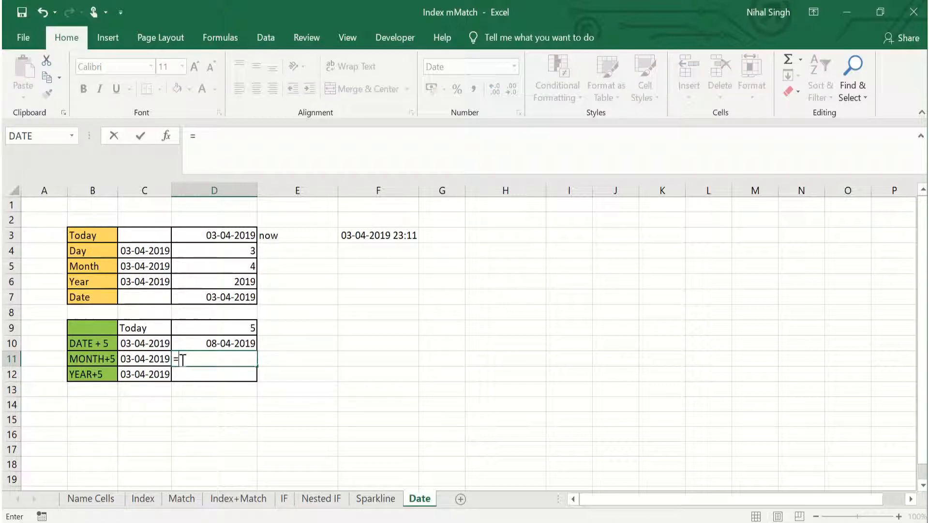
{"action": "type", "text": "EDAT"}
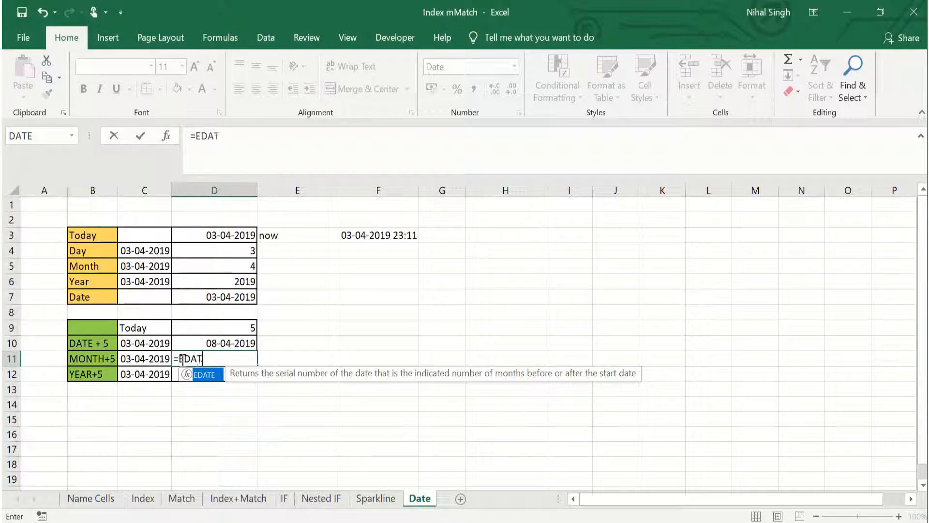
{"action": "type", "text": "E("}
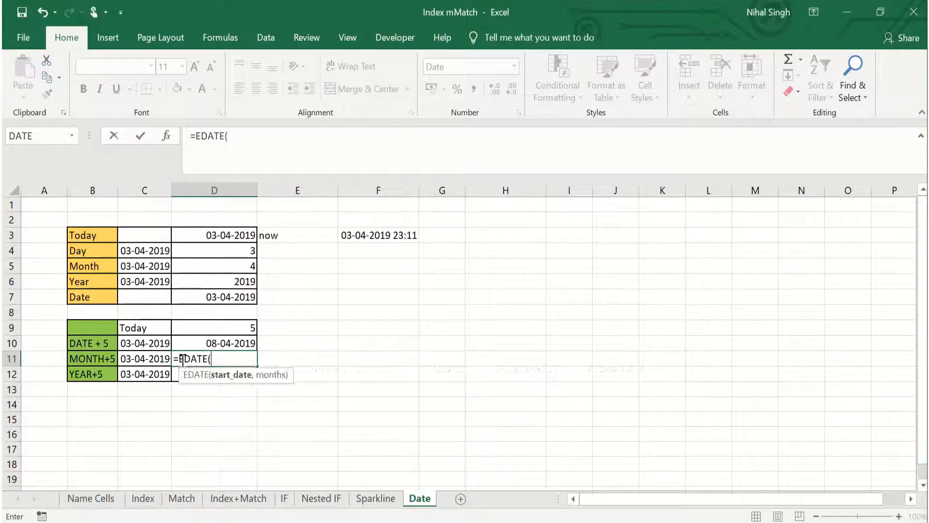
{"action": "left_click", "coordinate": [139, 359]}
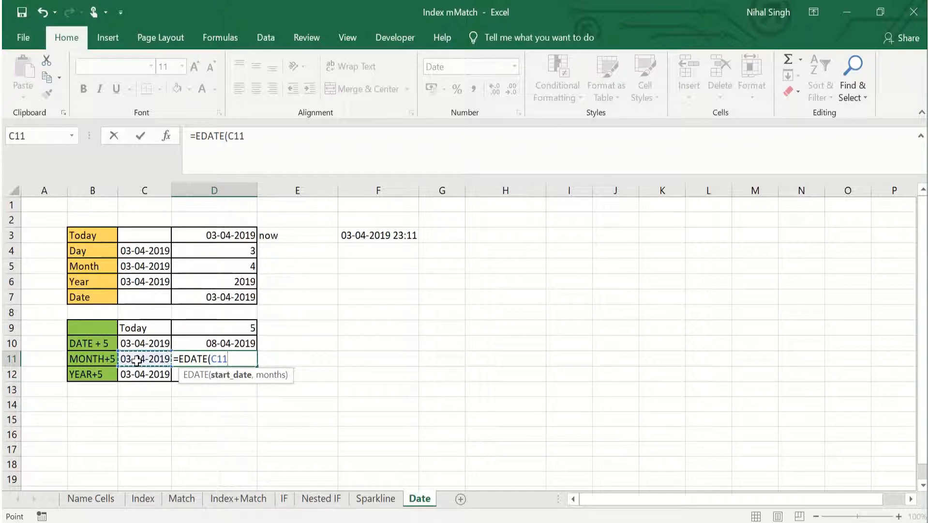
{"action": "type", "text": ","}
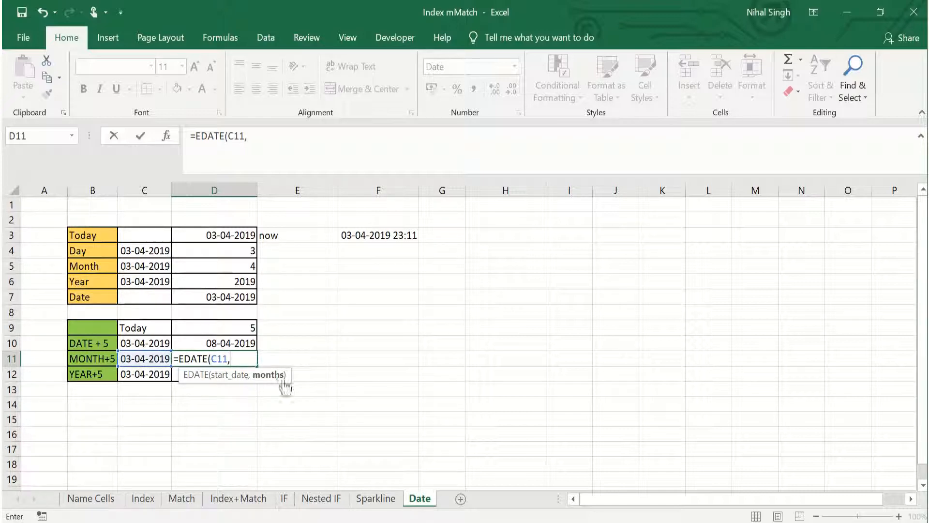
{"action": "left_click", "coordinate": [236, 329]}
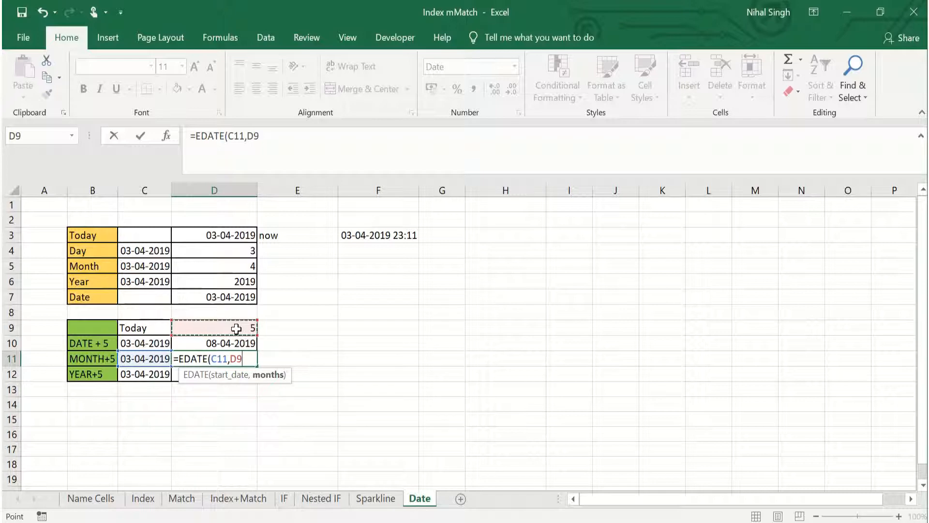
{"action": "type", "text": ")"}
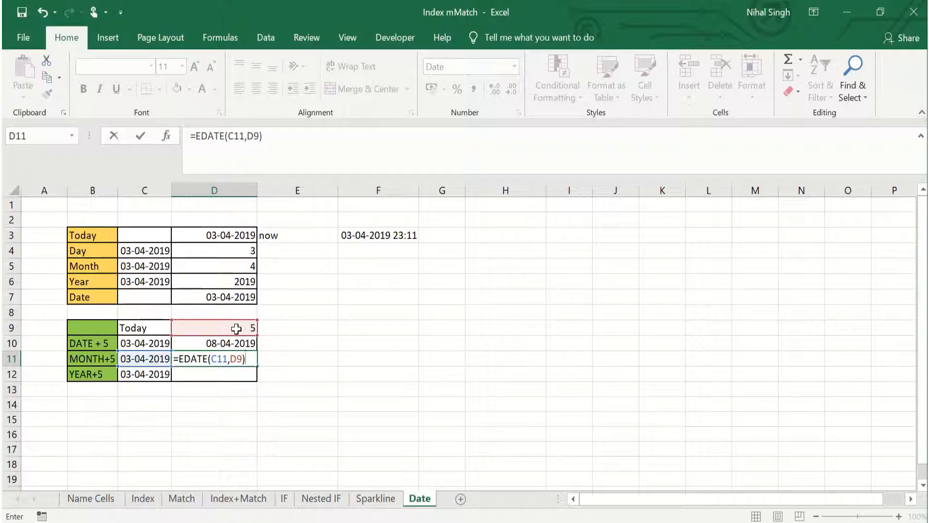
{"action": "key", "text": "Return"}
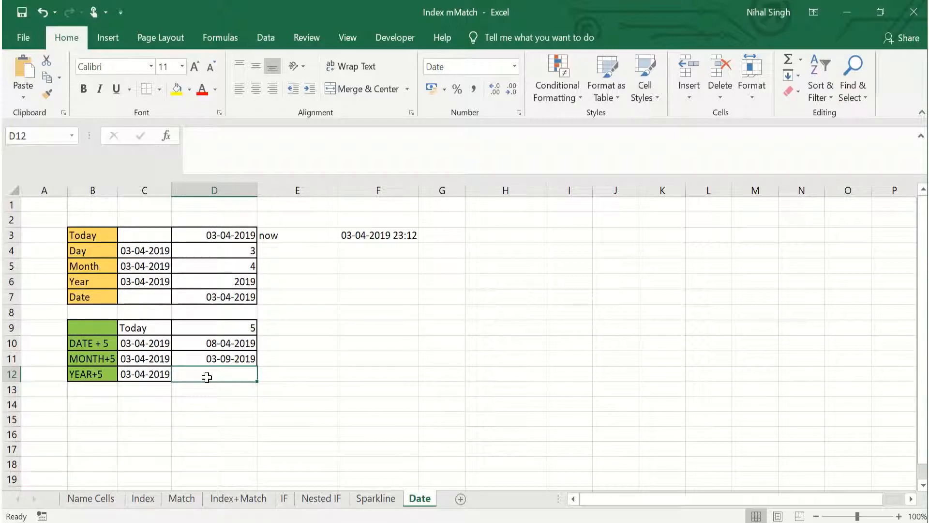
- Add five years to the date in the YEAR+5 row by entering =EDATE(C12,D9*12) in cell D12
{"action": "type", "text": "=ED"}
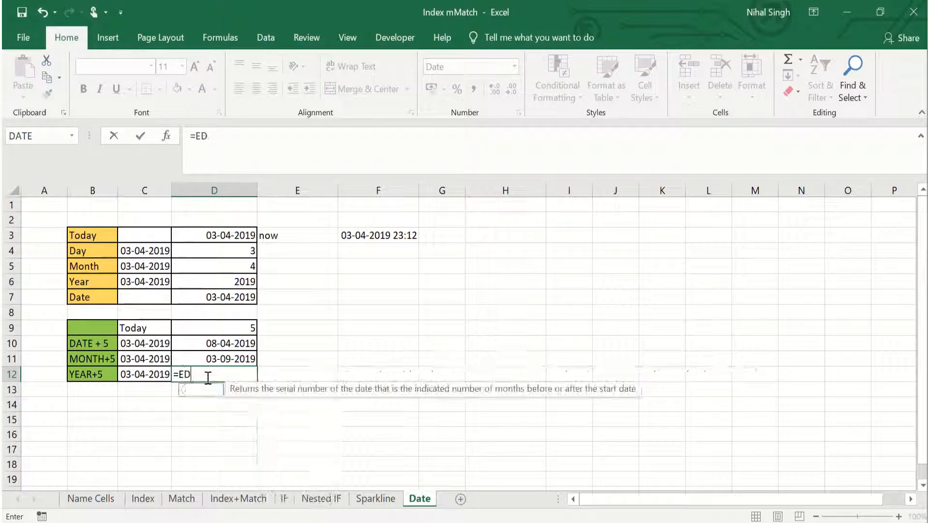
{"action": "type", "text": "ATE("}
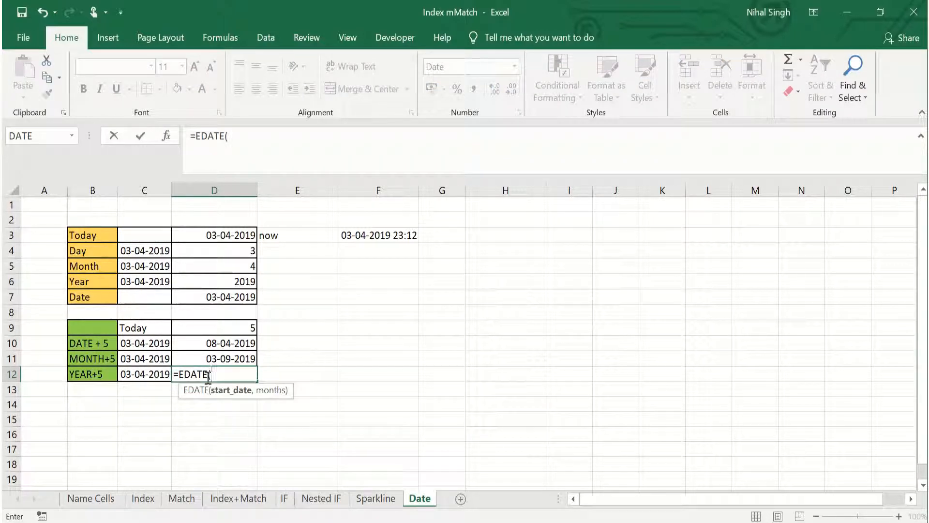
{"action": "left_click", "coordinate": [138, 376]}
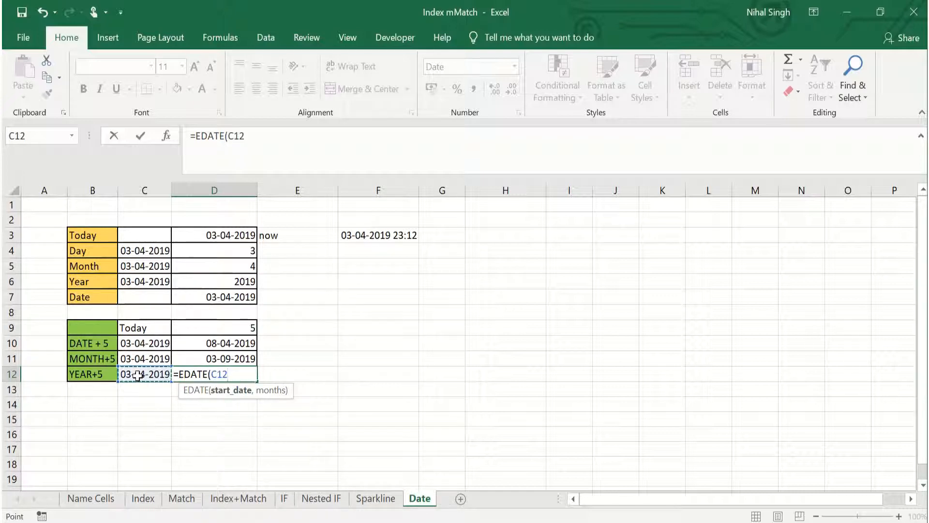
{"action": "type", "text": ","}
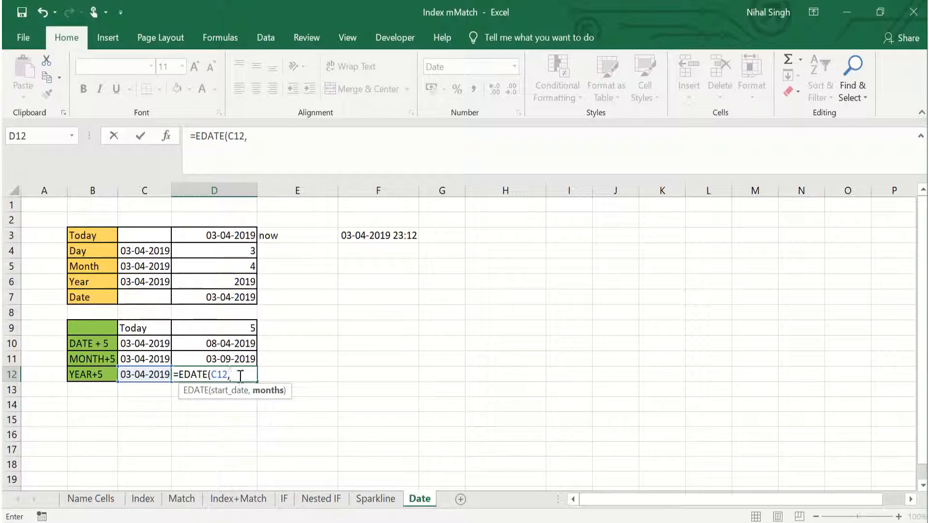
{"action": "left_click", "coordinate": [230, 328]}
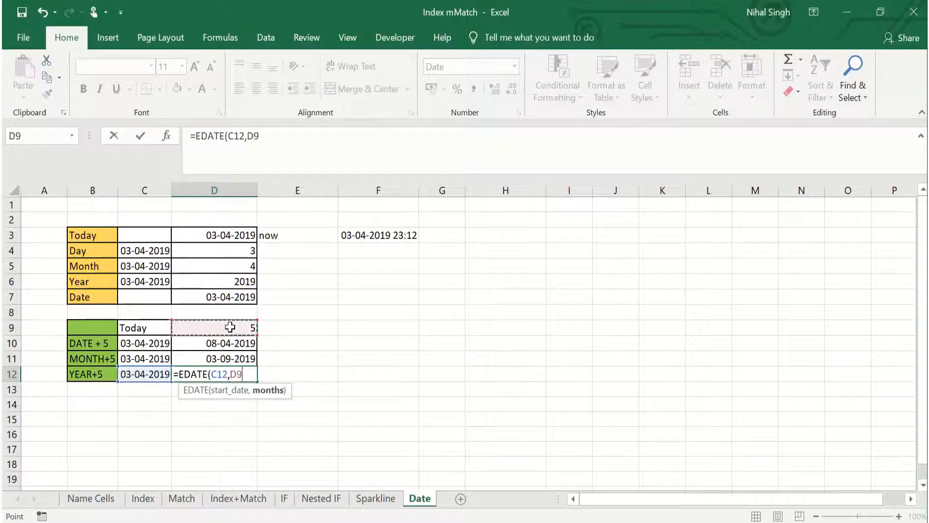
{"action": "type", "text": "*12)"}
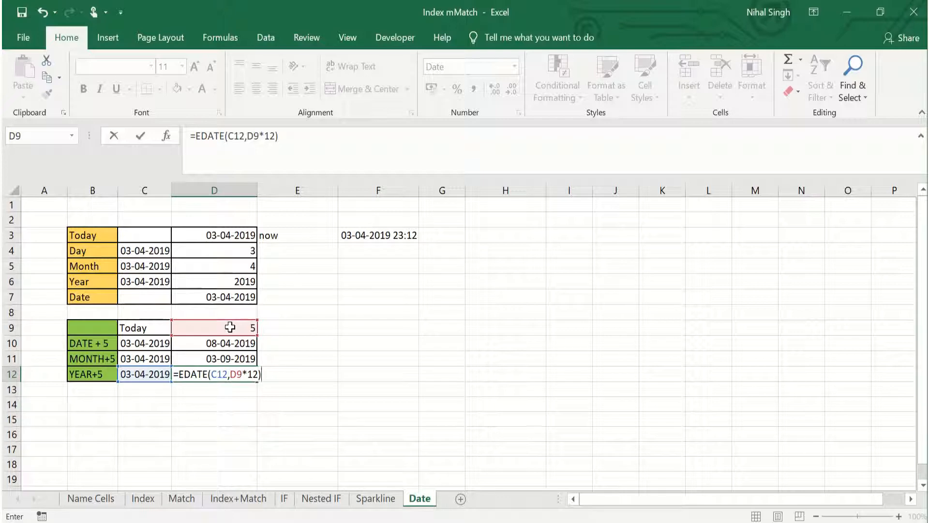
{"action": "key", "text": "Return"}
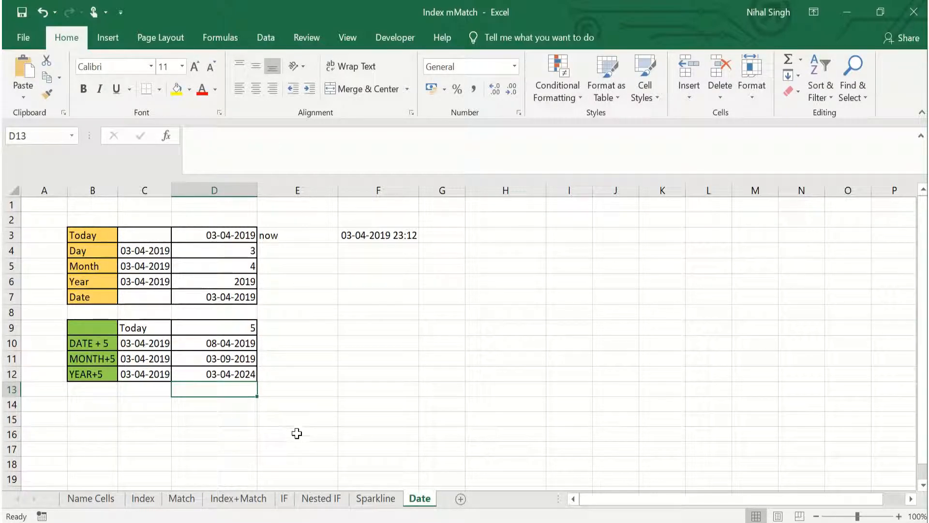